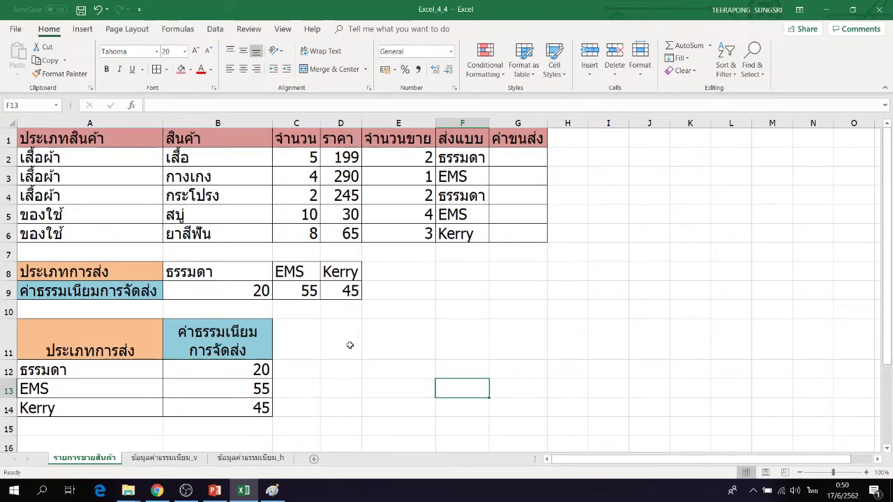
pyautogui.moveTo(96, 347); pyautogui.dragTo(259, 409)
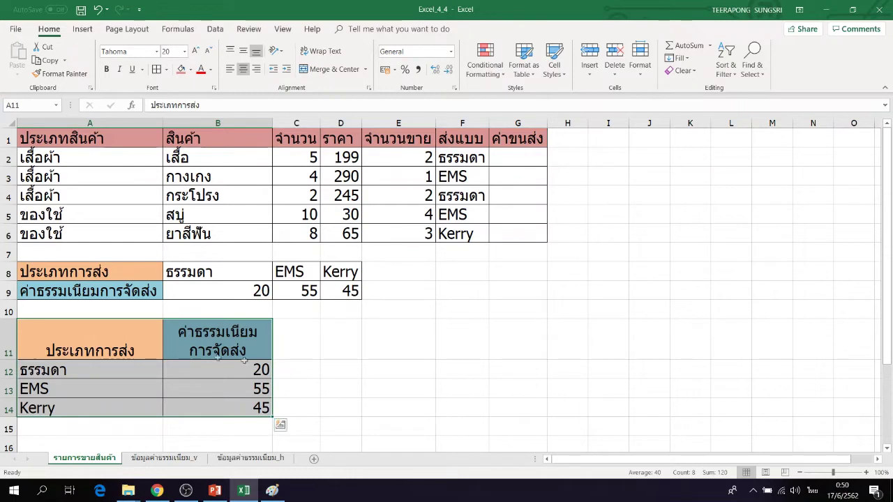
pyautogui.click(443, 346)
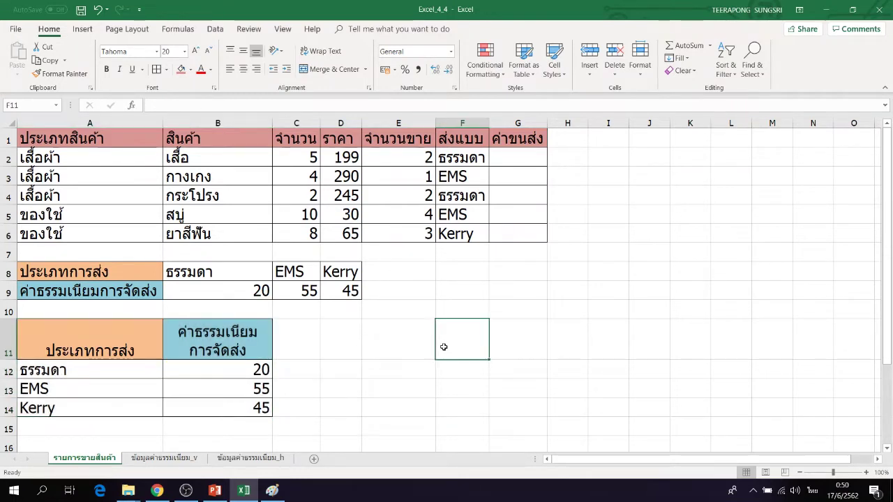
pyautogui.moveTo(104, 270); pyautogui.dragTo(333, 291)
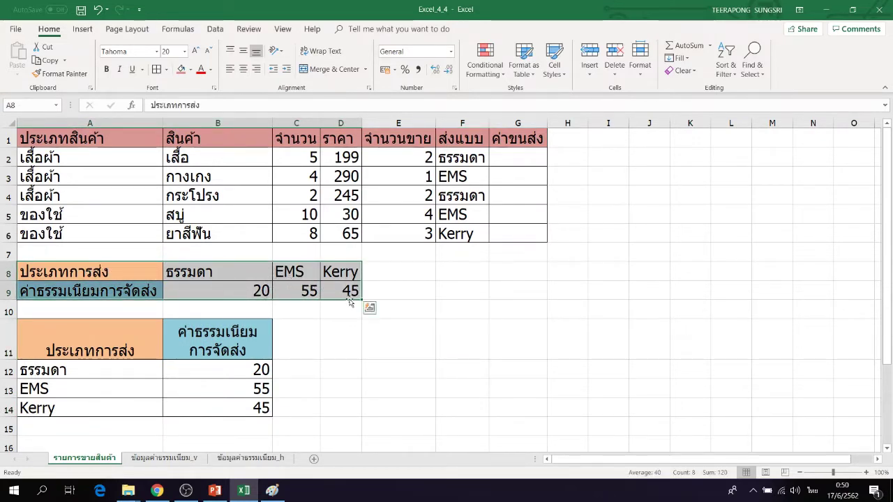
pyautogui.click(457, 365)
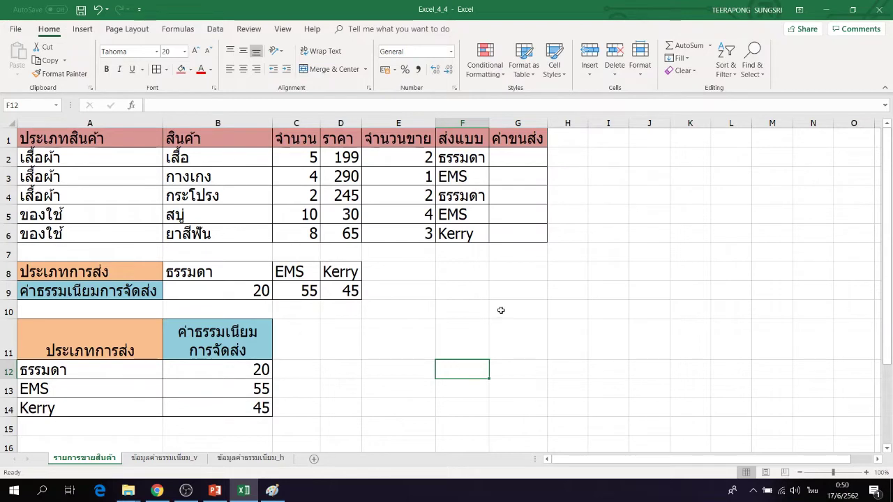
# Insert the VLOOKUP function into cell G2, choosing it from the full list of functions
pyautogui.click(522, 160)
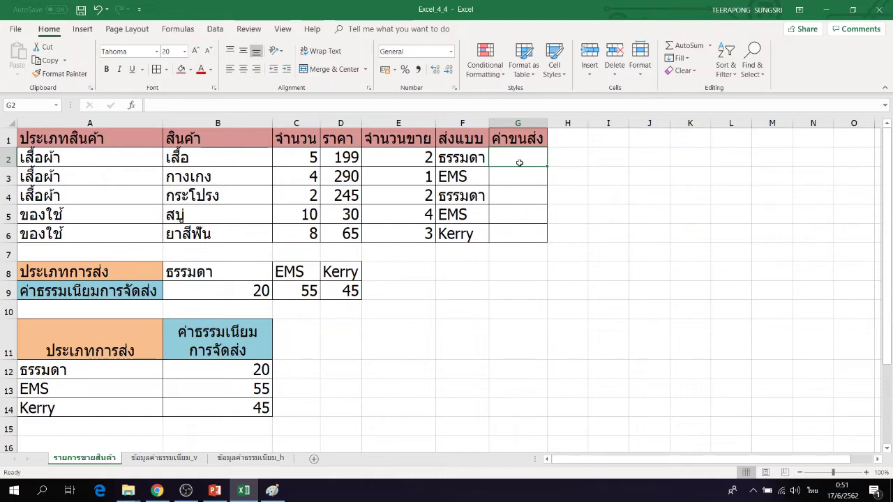
pyautogui.click(132, 108)
pyautogui.moveTo(521, 171); pyautogui.dragTo(748, 54)
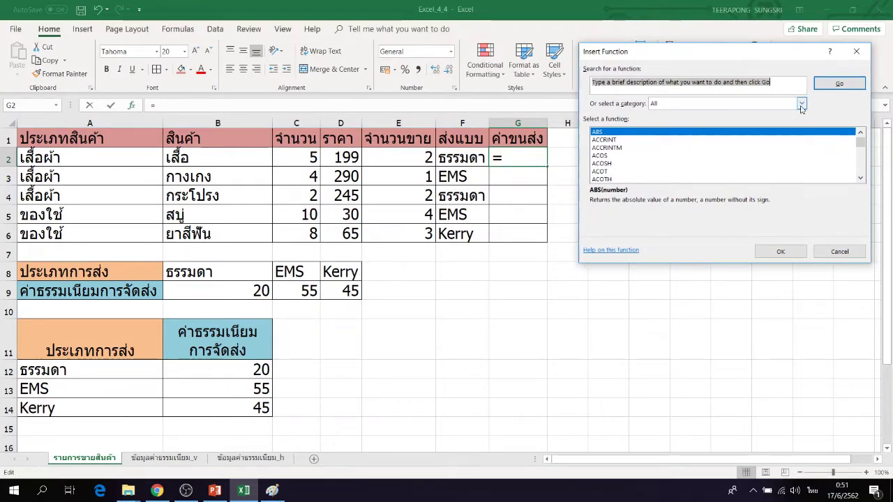
pyautogui.click(801, 104)
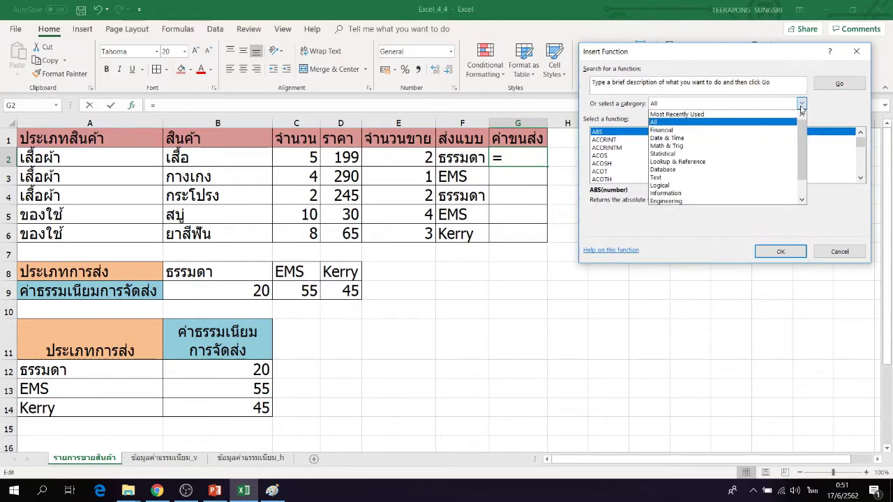
pyautogui.click(701, 124)
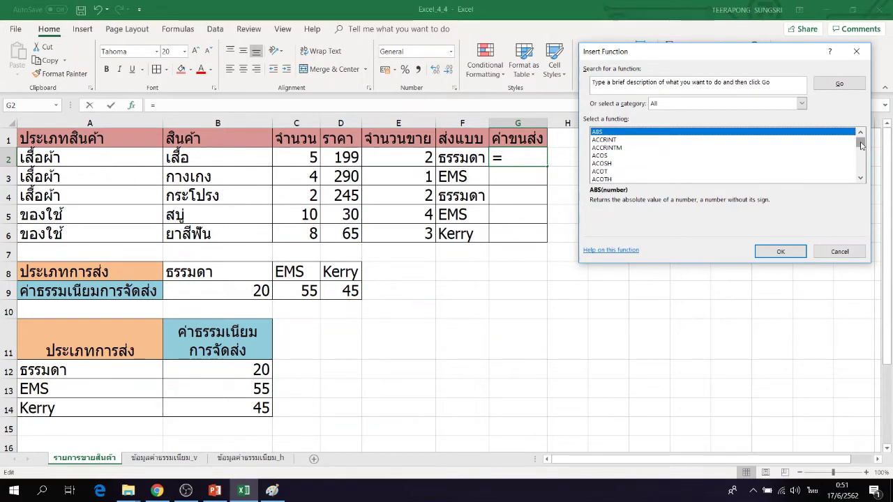
pyautogui.moveTo(860, 144); pyautogui.dragTo(858, 173)
pyautogui.scroll(6, 631, 173)
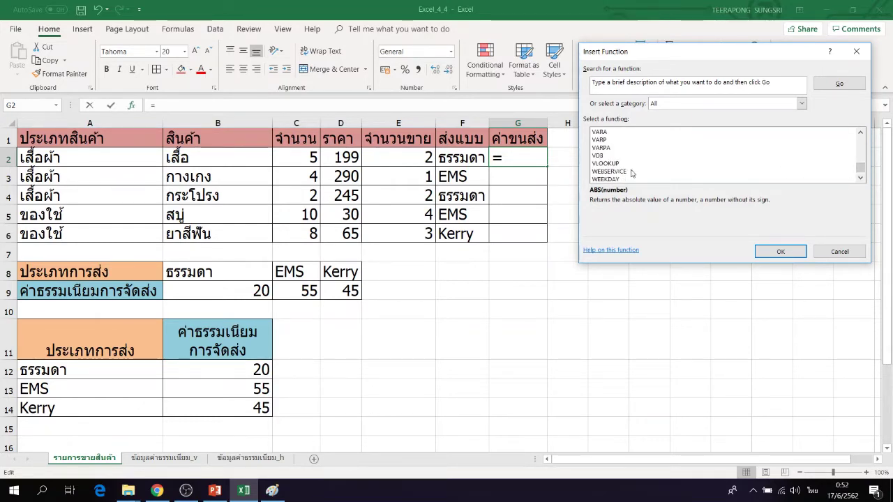
pyautogui.scroll(3, 631, 173)
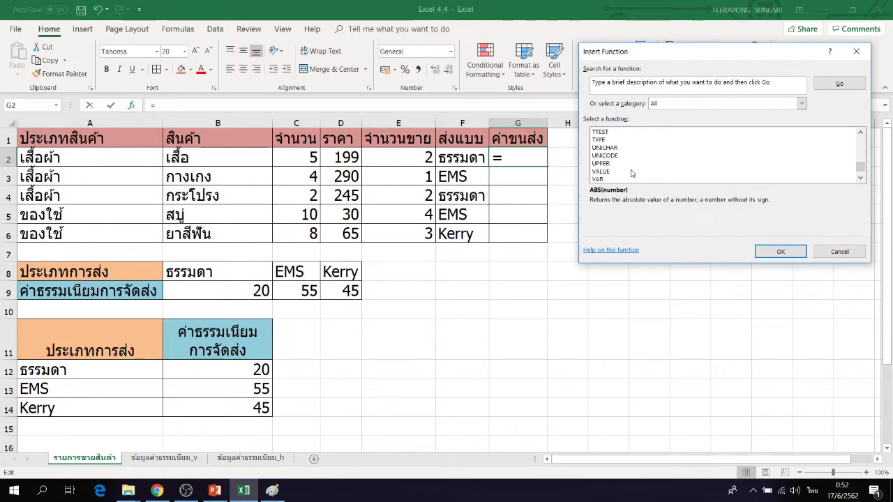
pyautogui.scroll(-2, 631, 173)
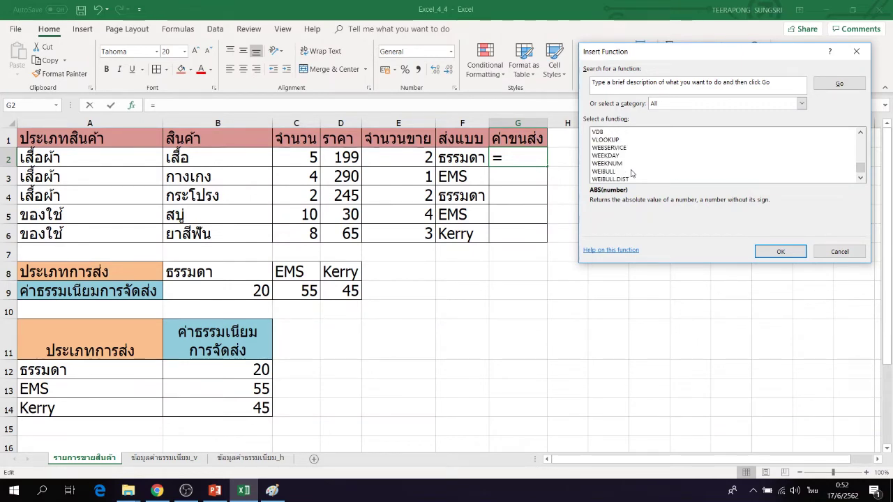
pyautogui.click(619, 163)
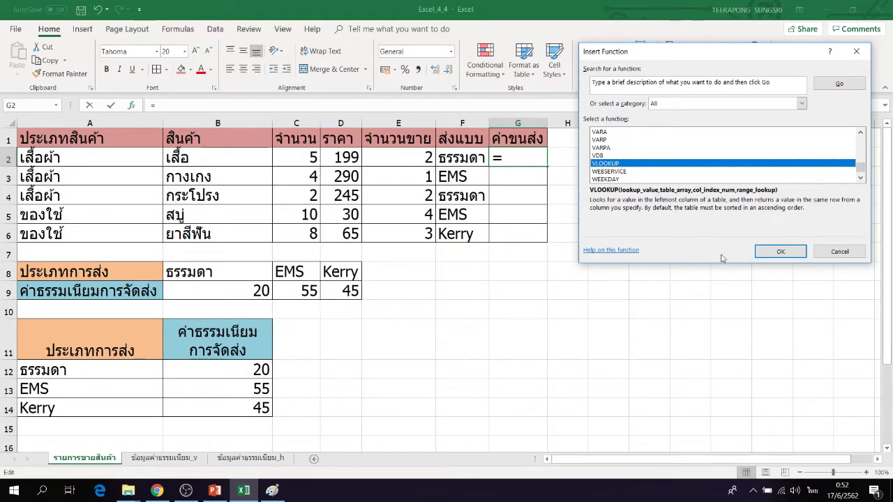
pyautogui.click(778, 253)
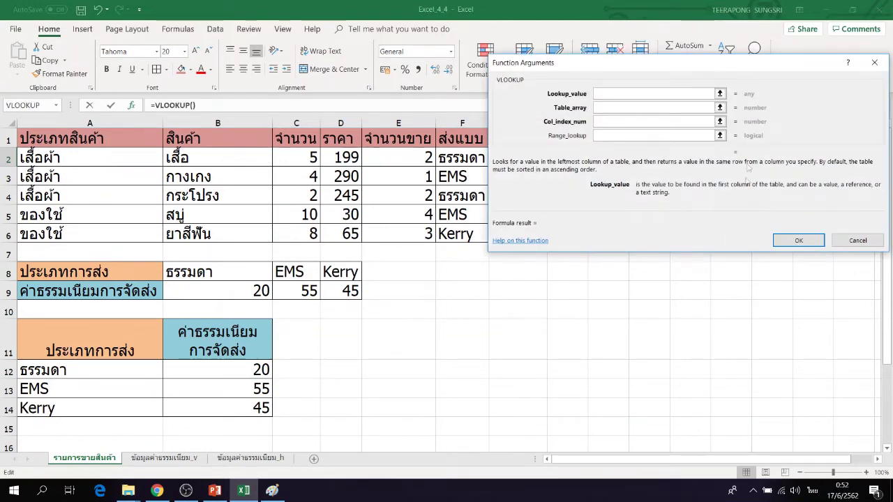
# Set the VLOOKUP arguments to lookup value F2, table array A11:B14 and column index number 2
pyautogui.moveTo(667, 66); pyautogui.dragTo(539, 263)
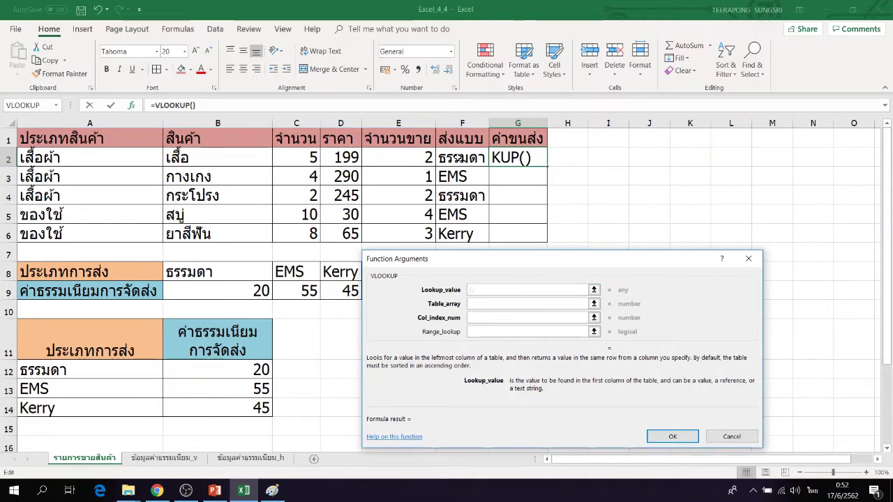
pyautogui.click(458, 157)
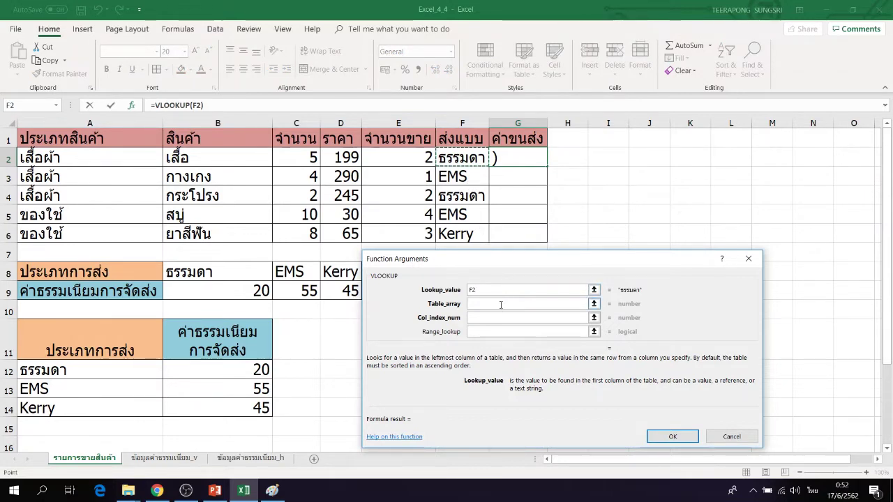
pyautogui.click(501, 304)
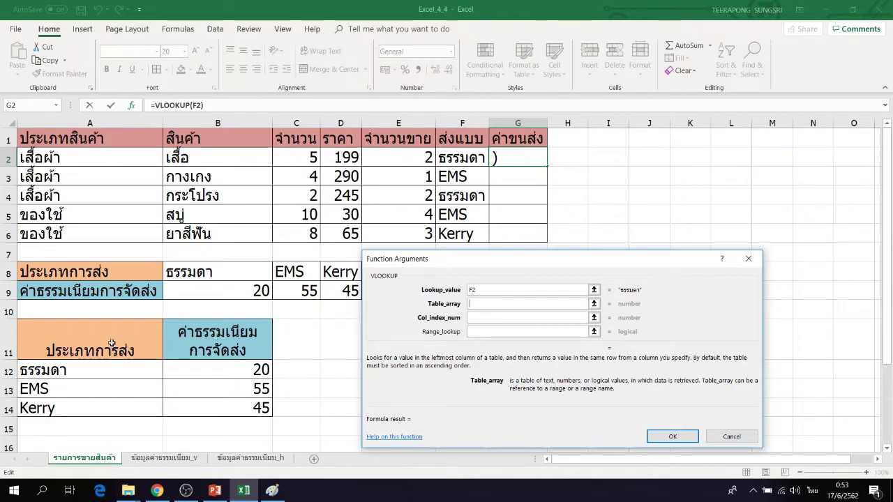
pyautogui.moveTo(112, 340); pyautogui.dragTo(209, 406)
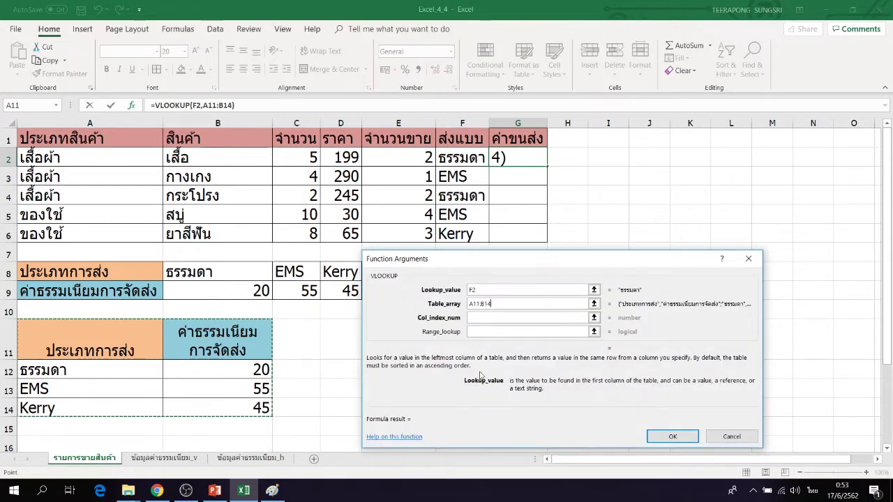
pyautogui.click(506, 318)
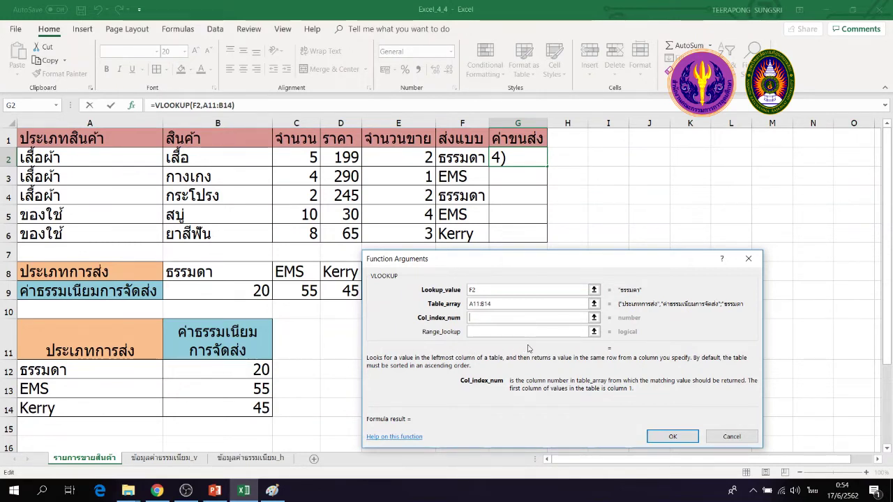
pyautogui.write('2')
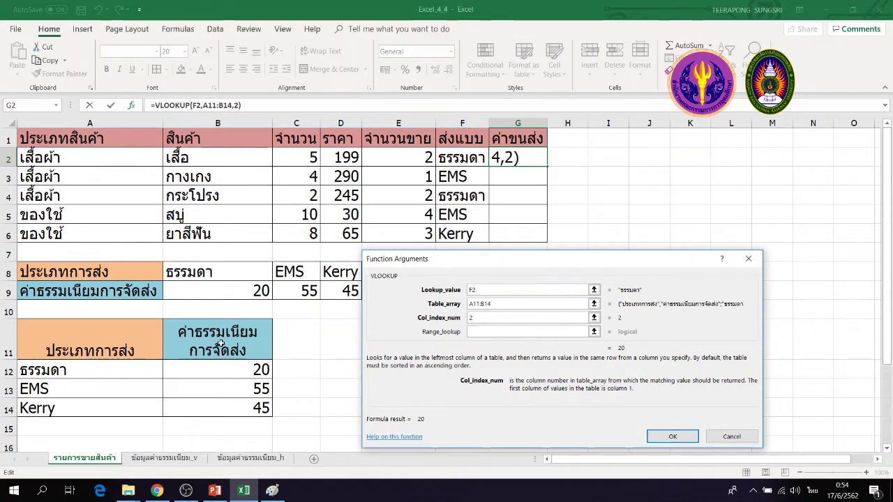
# Set the VLOOKUP's range lookup to false for an exact match and complete the formula in G2
pyautogui.click(525, 331)
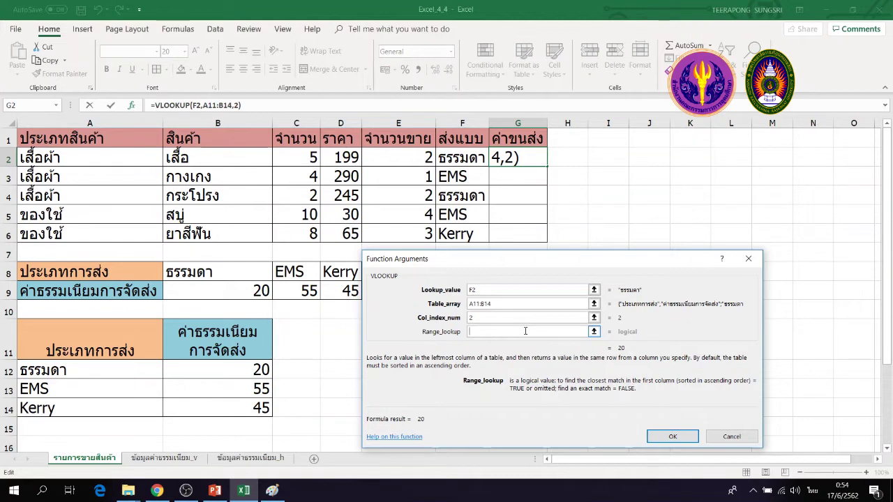
pyautogui.write('ด')
pyautogui.press('BackSpace')
pyautogui.press('`')
pyautogui.write('false')
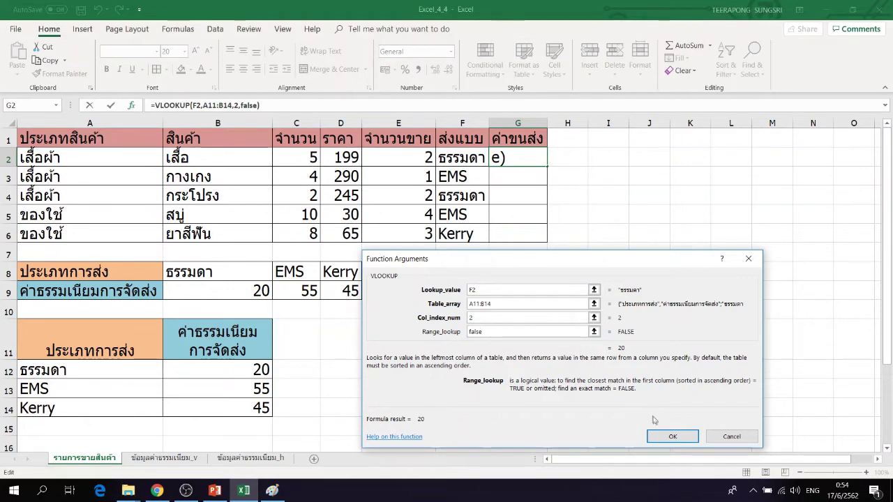
pyautogui.click(671, 437)
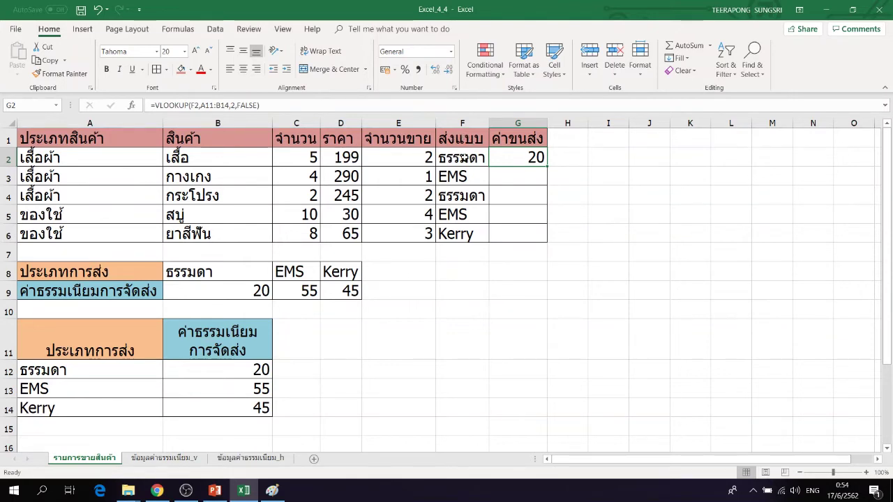
pyautogui.click(463, 157)
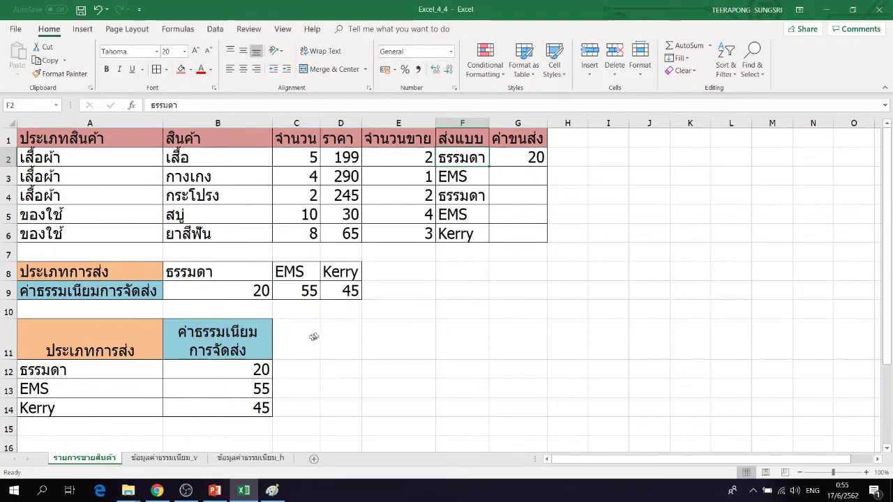
pyautogui.moveTo(89, 335); pyautogui.dragTo(201, 399)
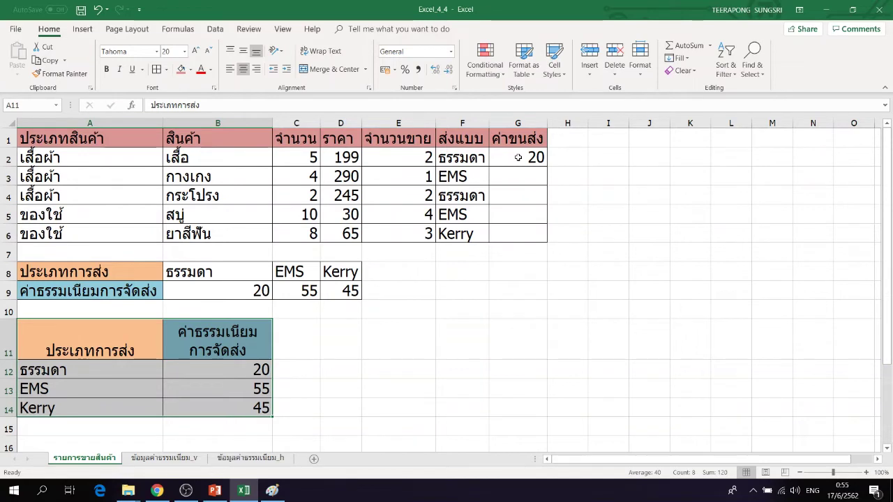
pyautogui.click(517, 158)
# Change the delivery type in cell F2 to EMS
pyautogui.click(462, 159)
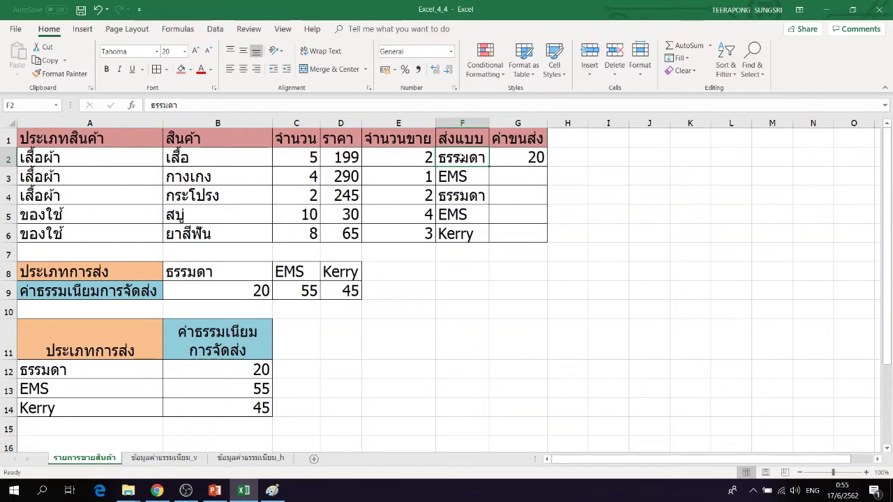
pyautogui.write('ฎ')
pyautogui.press('BackSpace')
pyautogui.hotkey('alt', 'shift')
pyautogui.write('EMs')
pyautogui.press('BackSpace')
pyautogui.write('S')
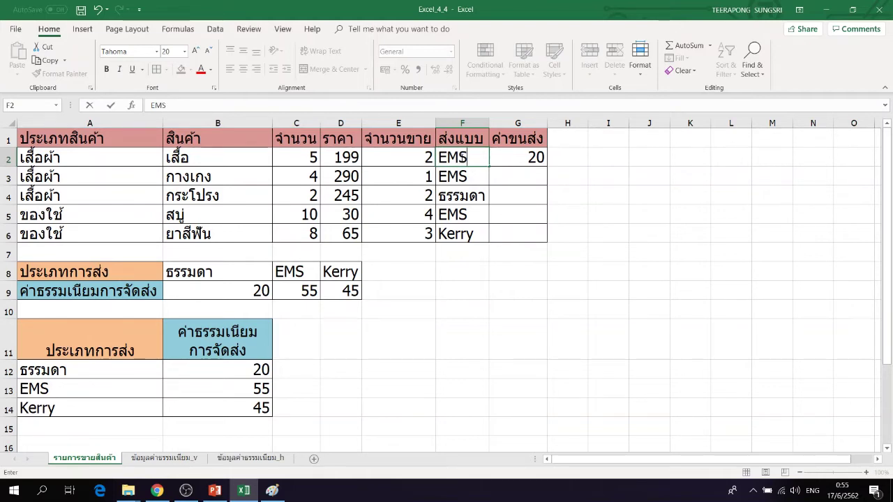
pyautogui.press('Return')
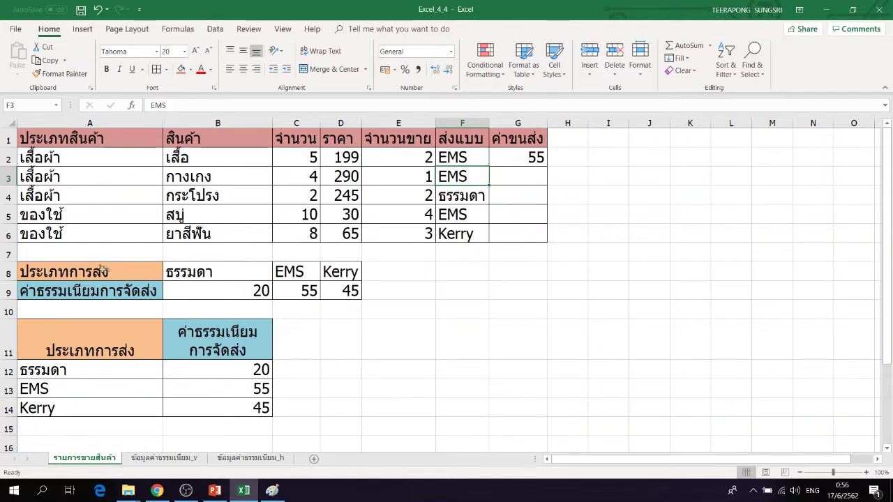
pyautogui.click(147, 274)
pyautogui.moveTo(147, 273); pyautogui.dragTo(351, 292)
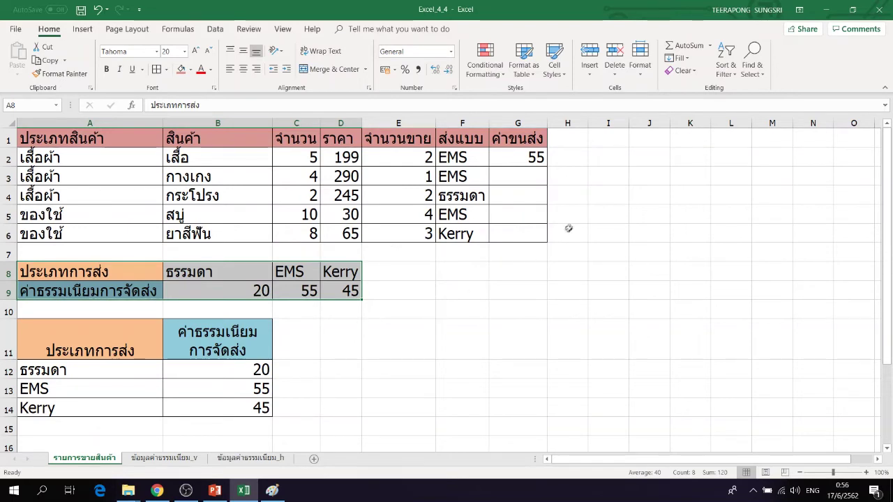
# Insert the HLOOKUP function into cell G3, choosing it from the full list of functions
pyautogui.click(525, 178)
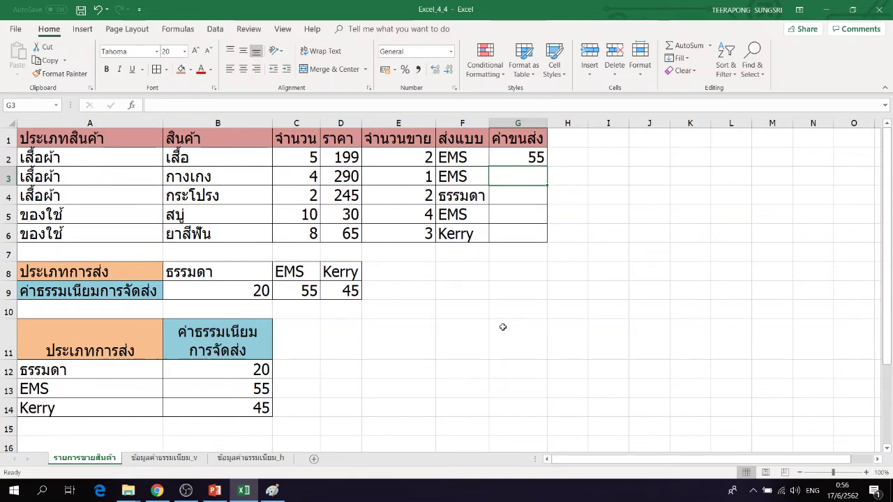
pyautogui.click(132, 106)
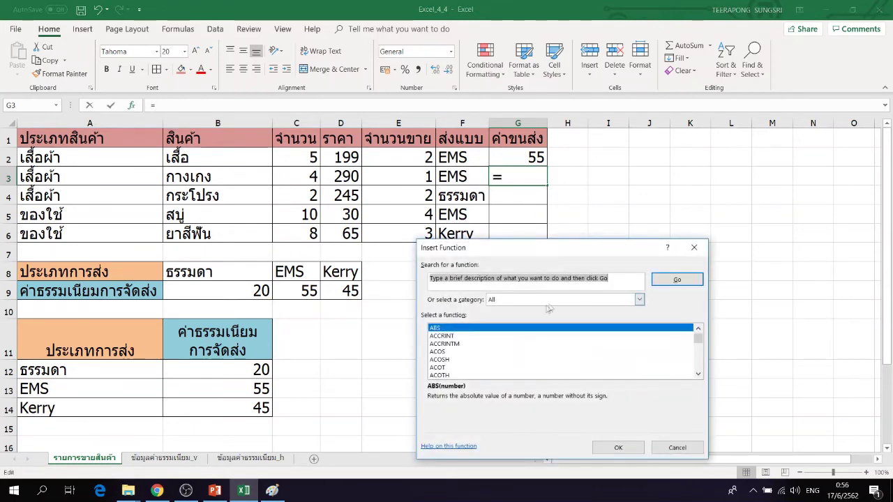
pyautogui.moveTo(625, 258); pyautogui.dragTo(692, 153)
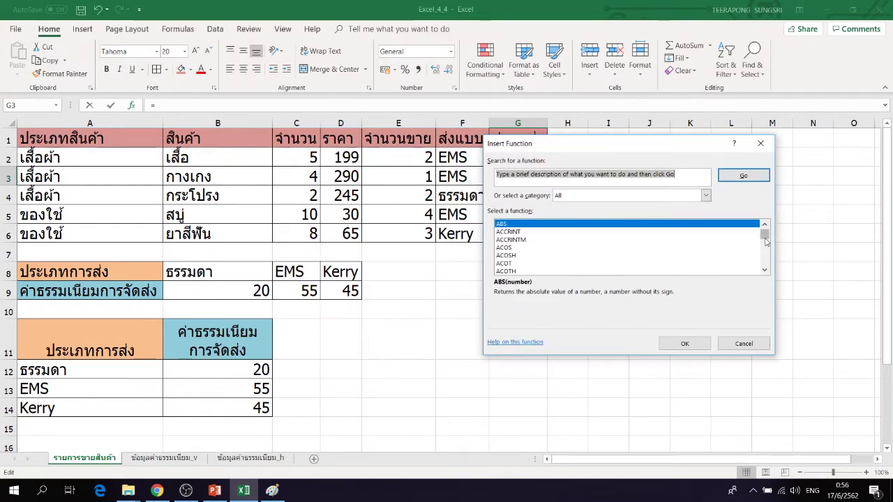
pyautogui.moveTo(765, 240); pyautogui.dragTo(590, 268)
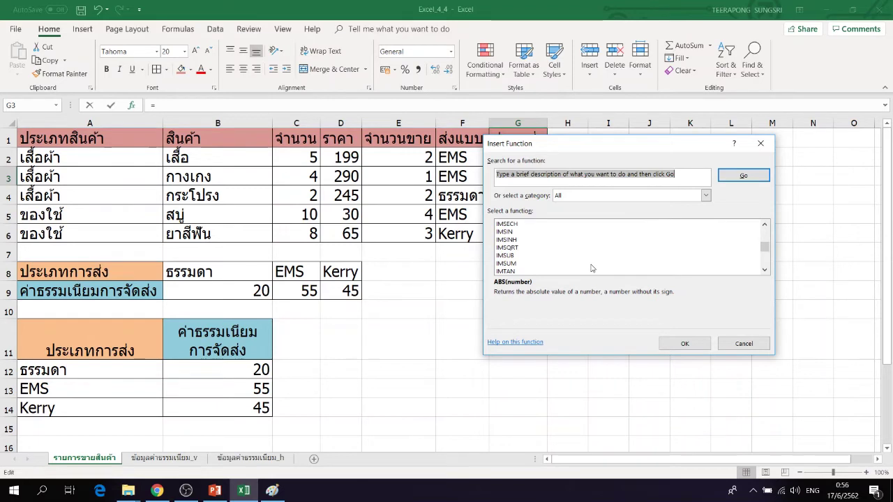
pyautogui.scroll(7, 591, 268)
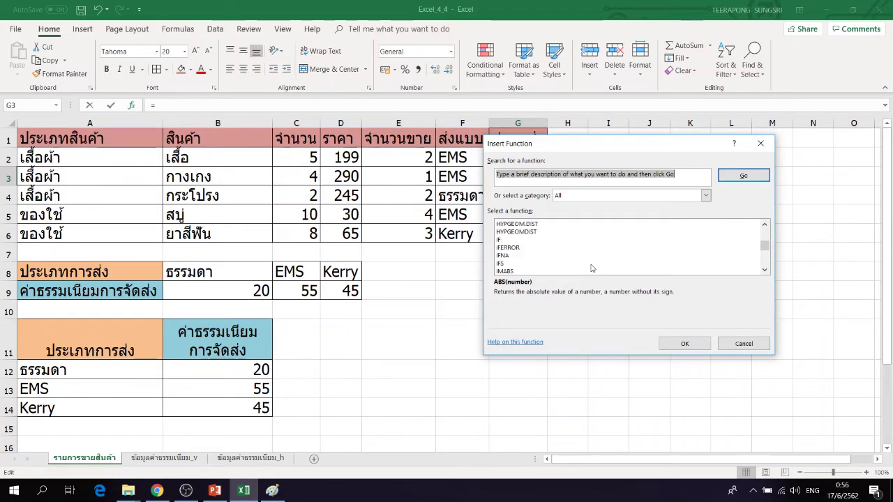
pyautogui.scroll(1, 523, 250)
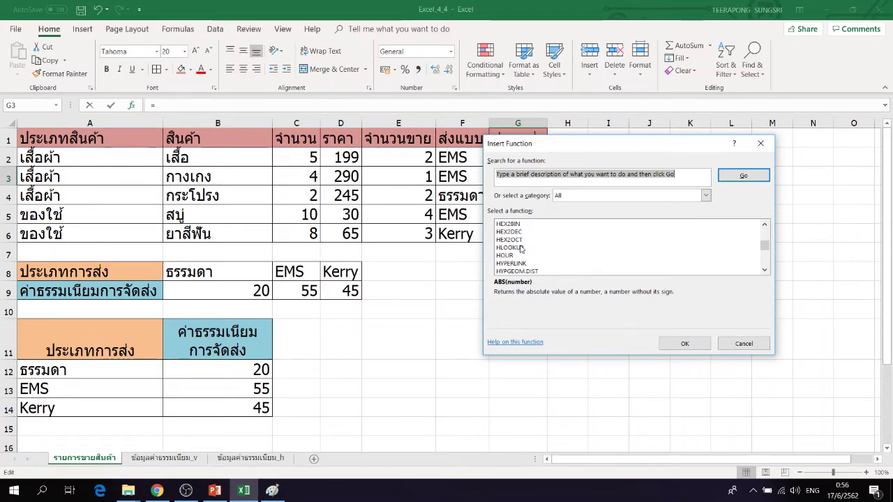
pyautogui.click(521, 247)
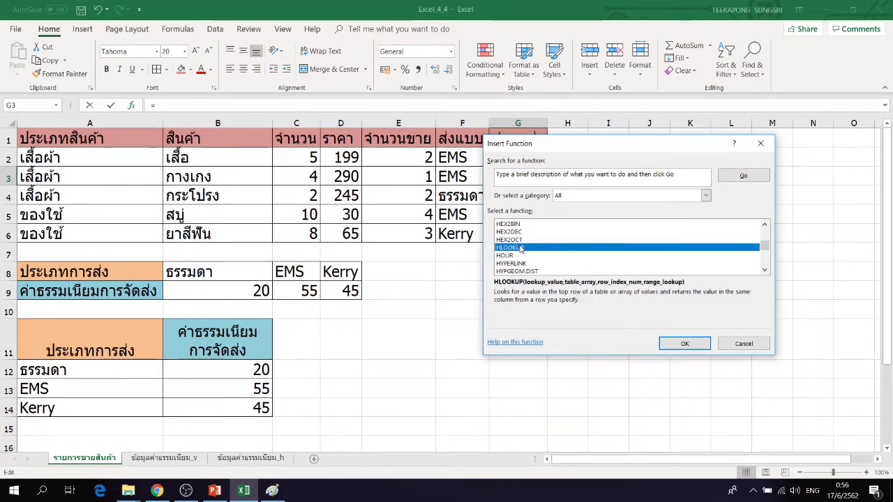
pyautogui.click(693, 343)
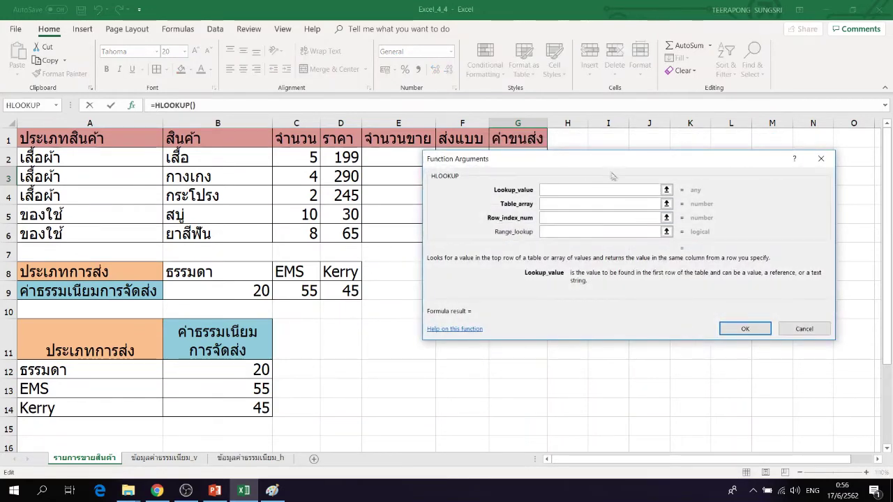
# Set the HLOOKUP arguments to lookup value F3, table array A8:D9 and row index number 2
pyautogui.moveTo(598, 162); pyautogui.dragTo(551, 266)
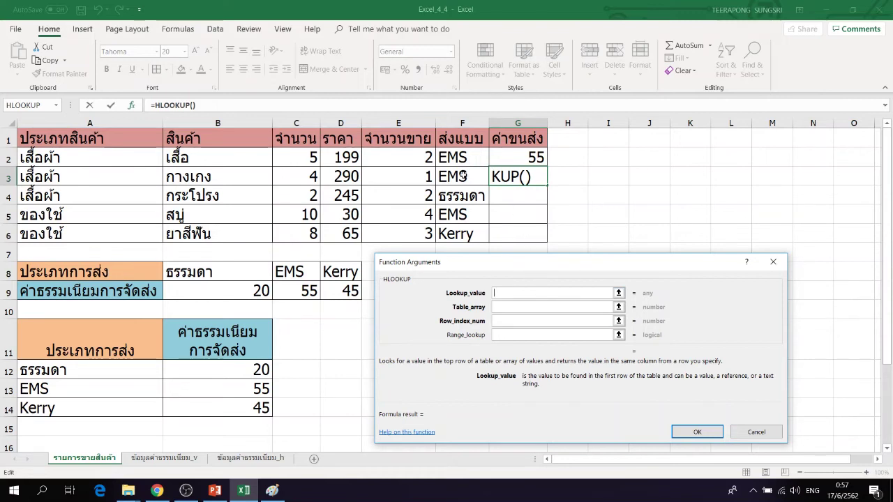
pyautogui.click(462, 176)
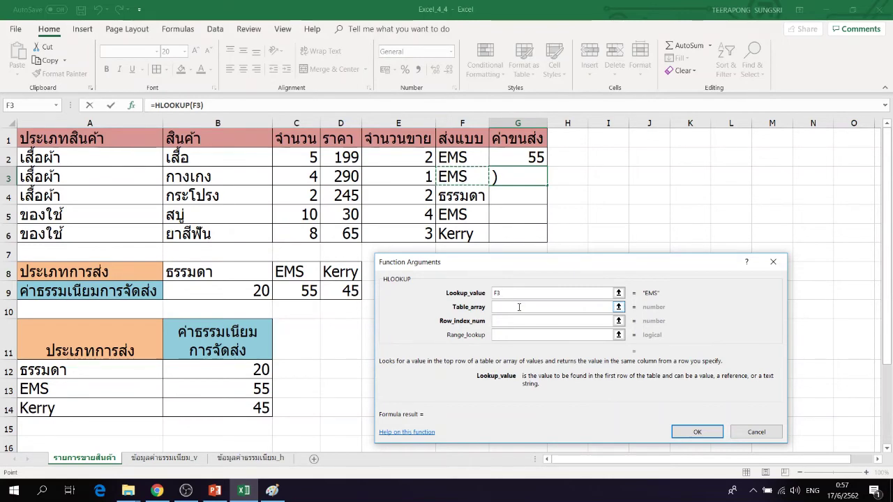
pyautogui.click(518, 307)
pyautogui.moveTo(488, 263)
pyautogui.mouseDown()
pyautogui.moveTo(558, 262)
pyautogui.moveTo(505, 262)
pyautogui.mouseUp()
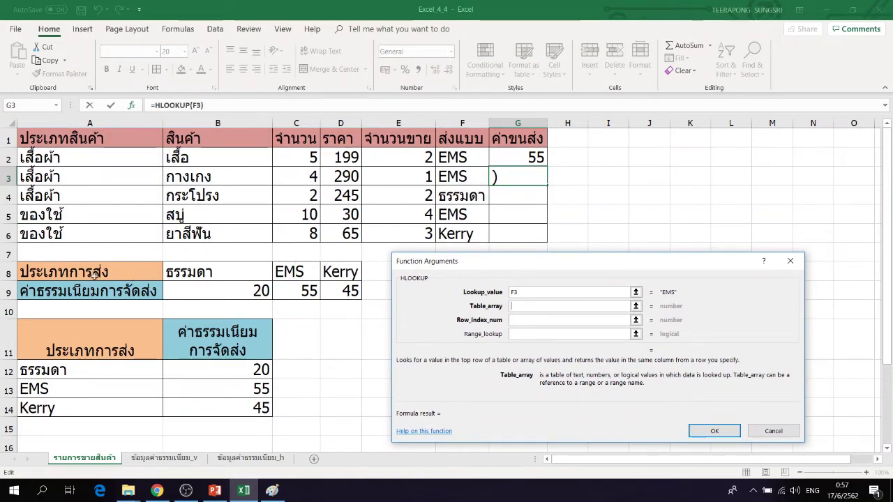
pyautogui.moveTo(81, 271); pyautogui.dragTo(338, 297)
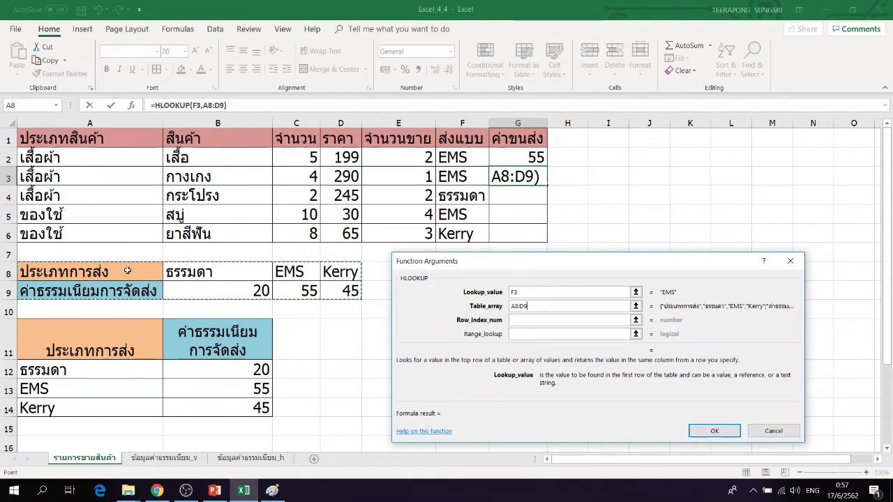
pyautogui.click(537, 320)
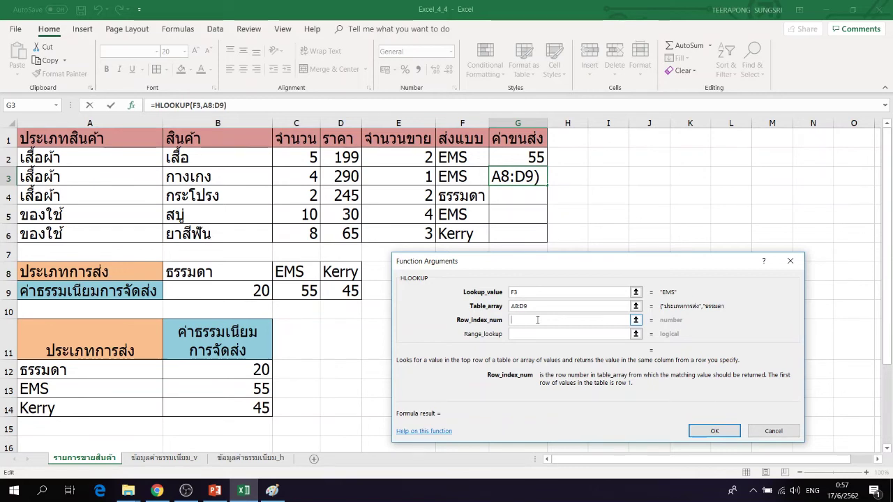
pyautogui.write('2')
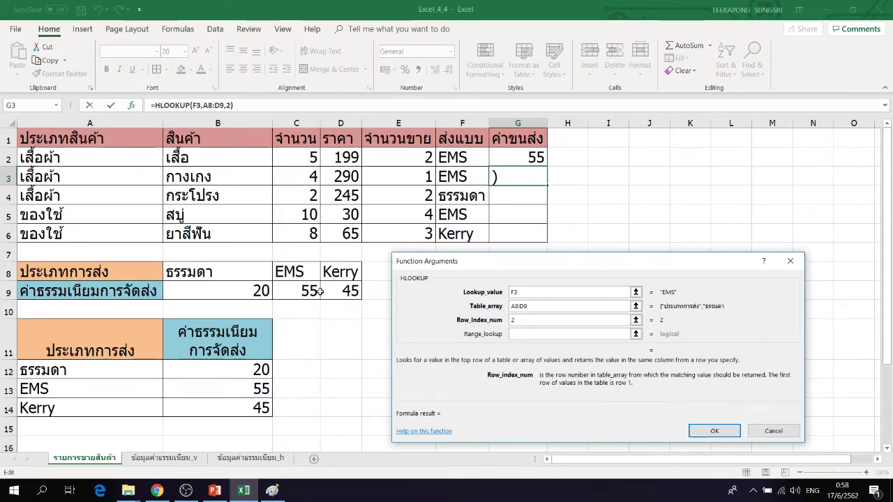
# Set the HLOOKUP's range lookup to false for an exact match and complete the formula in G3
pyautogui.click(530, 333)
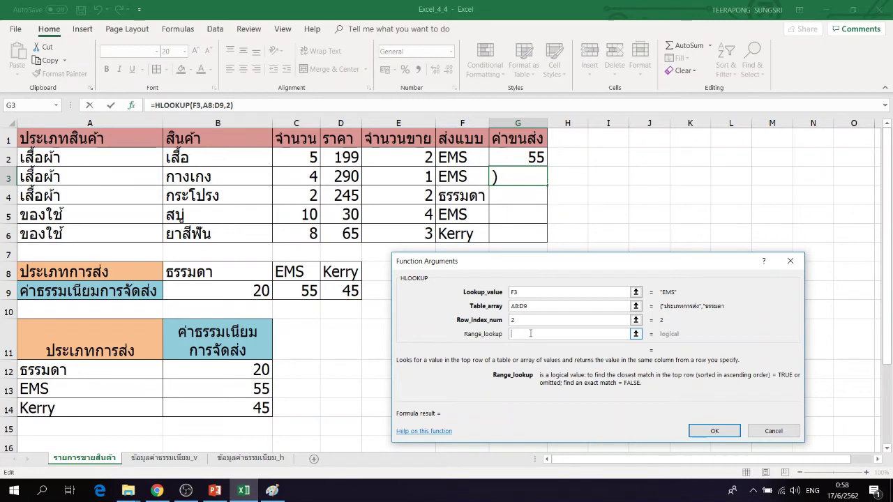
pyautogui.write('fale')
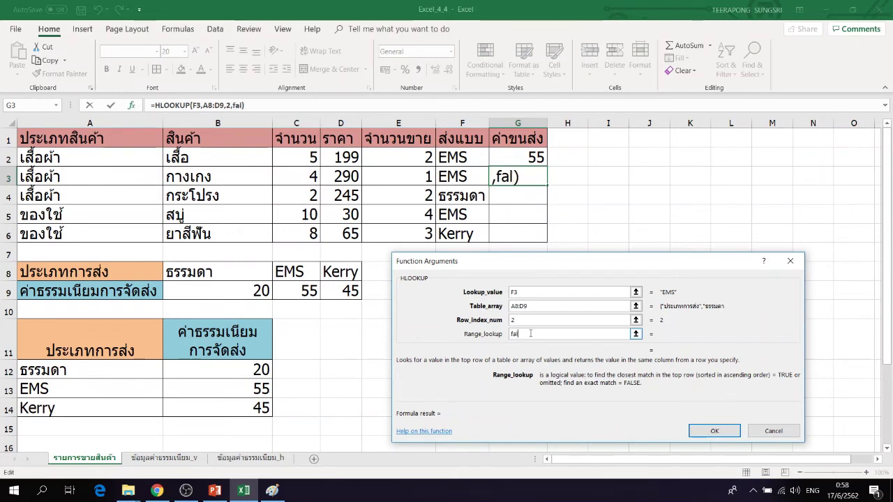
pyautogui.press('BackSpace')
pyautogui.press('BackSpace')
pyautogui.write('lse')
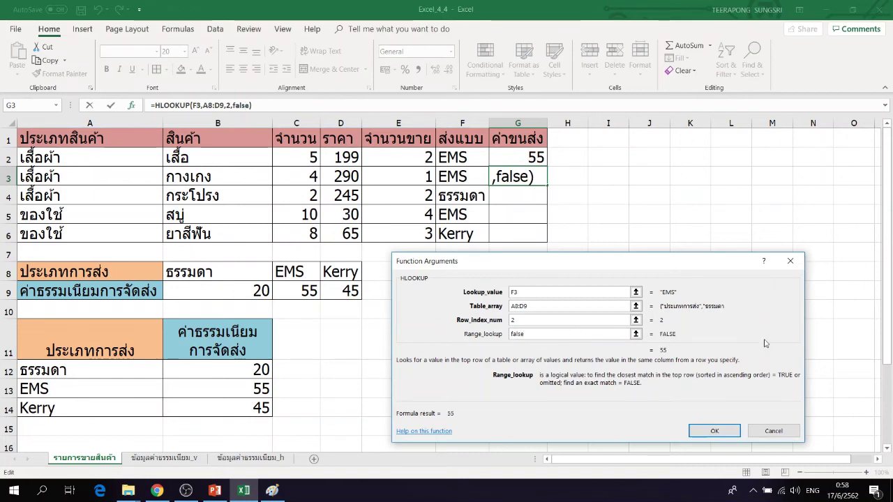
pyautogui.click(716, 432)
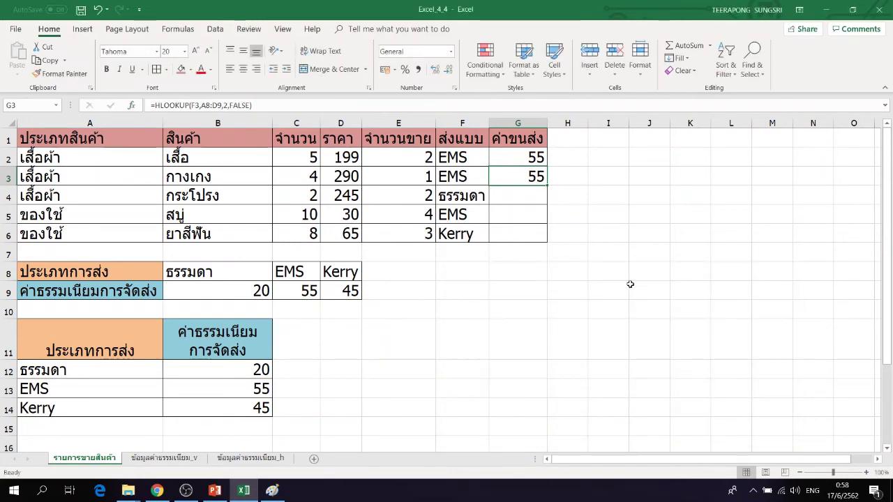